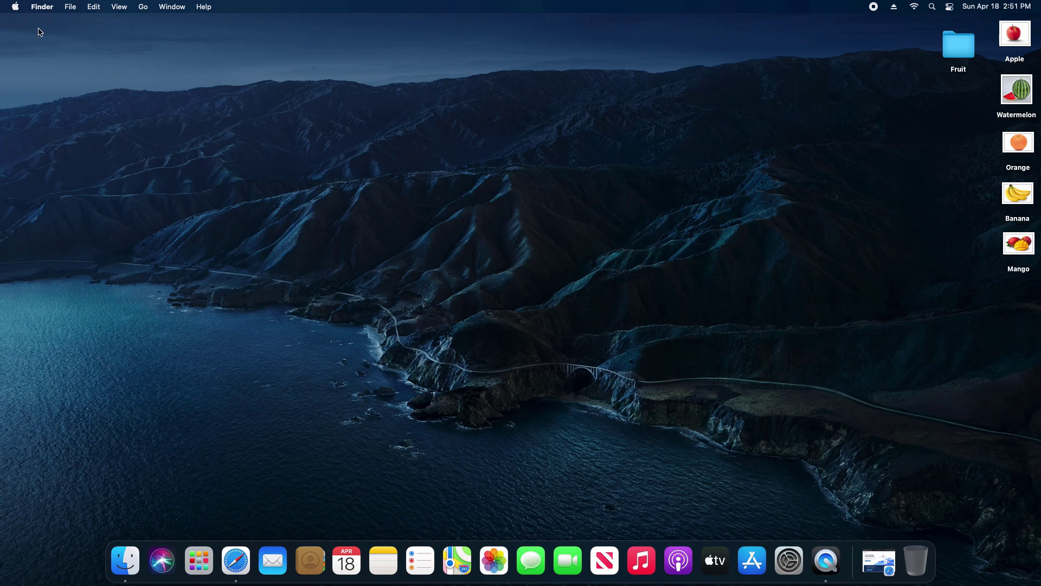
Step: Open System Preferences' Security & Privacy settings, then quit System Preferences
click(15, 7)
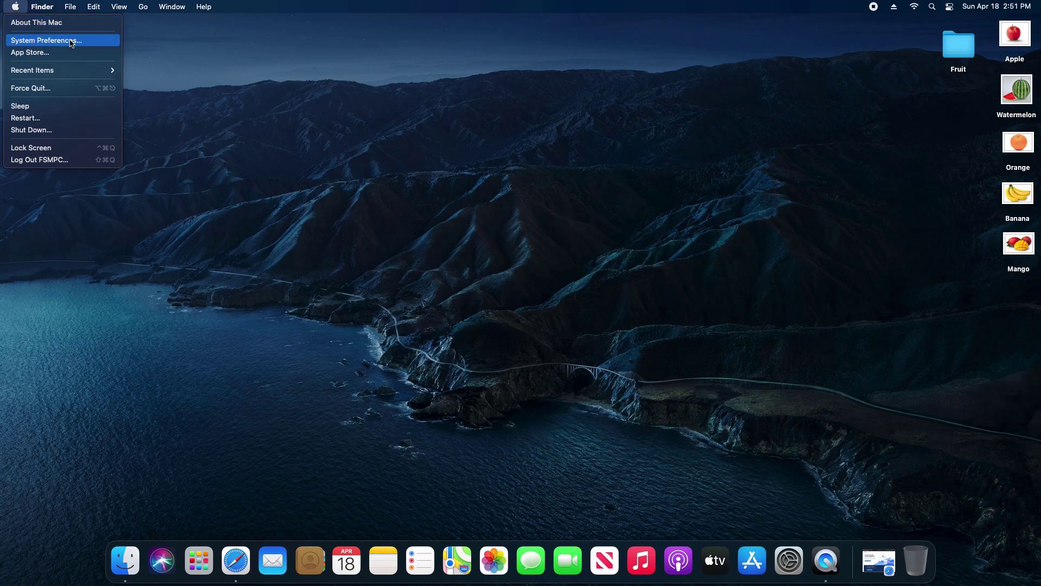
click(42, 41)
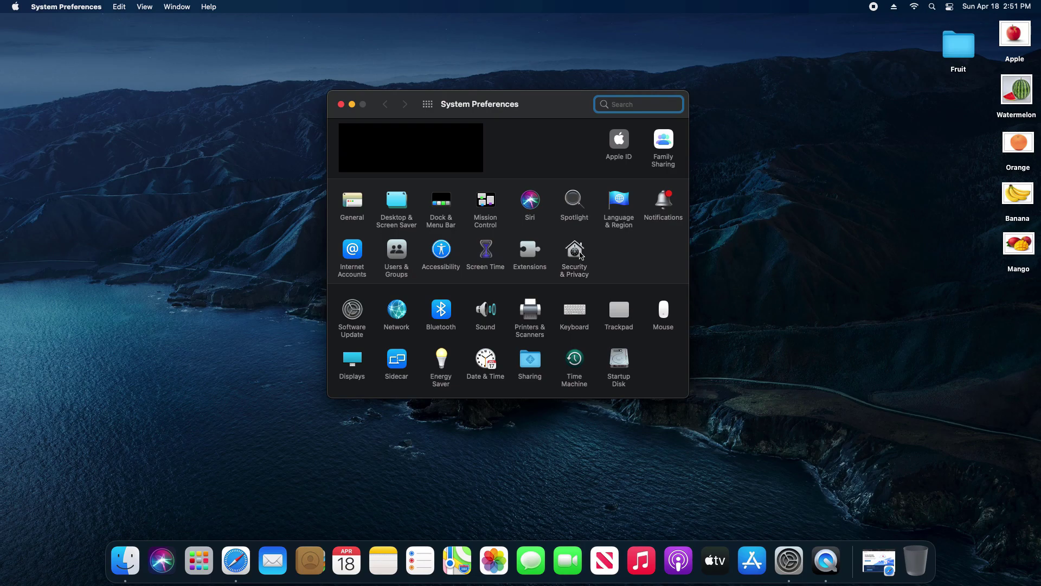
click(576, 250)
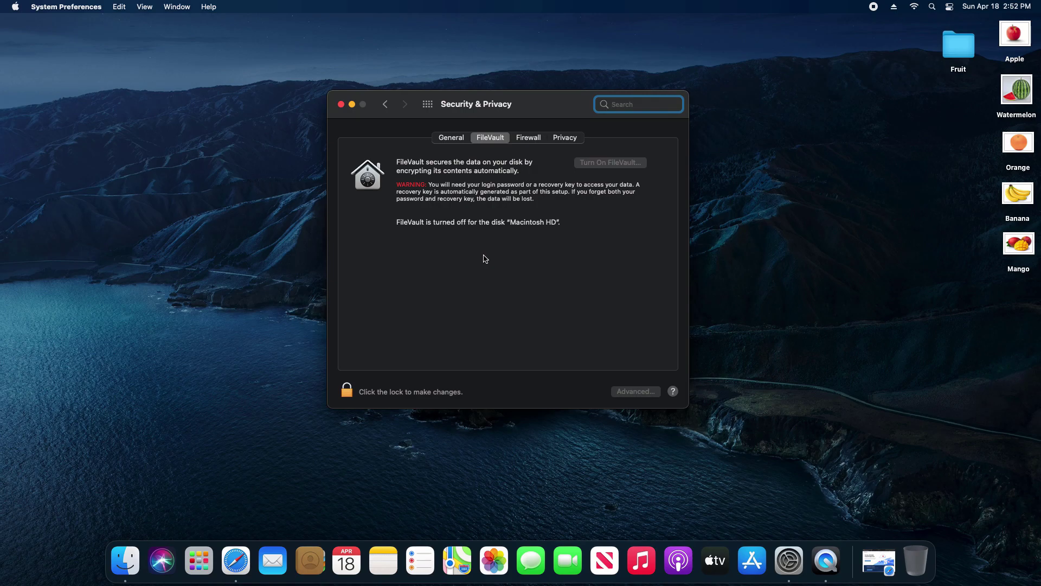
key(super+q)
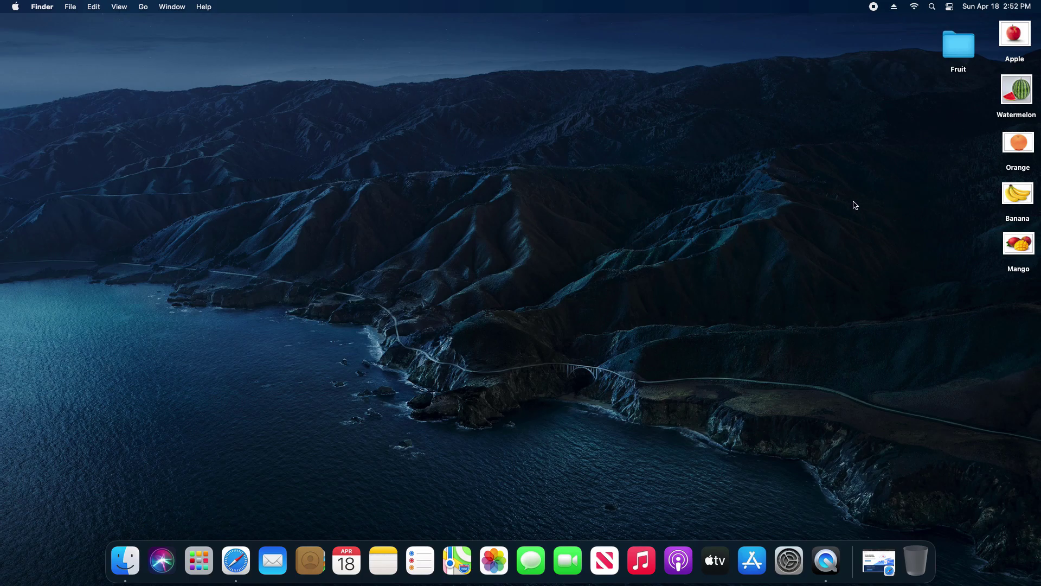
Step: Move the Fruit folder to the middle of the desktop and put all five fruit images into it
drag(960, 48, 766, 147)
click(871, 179)
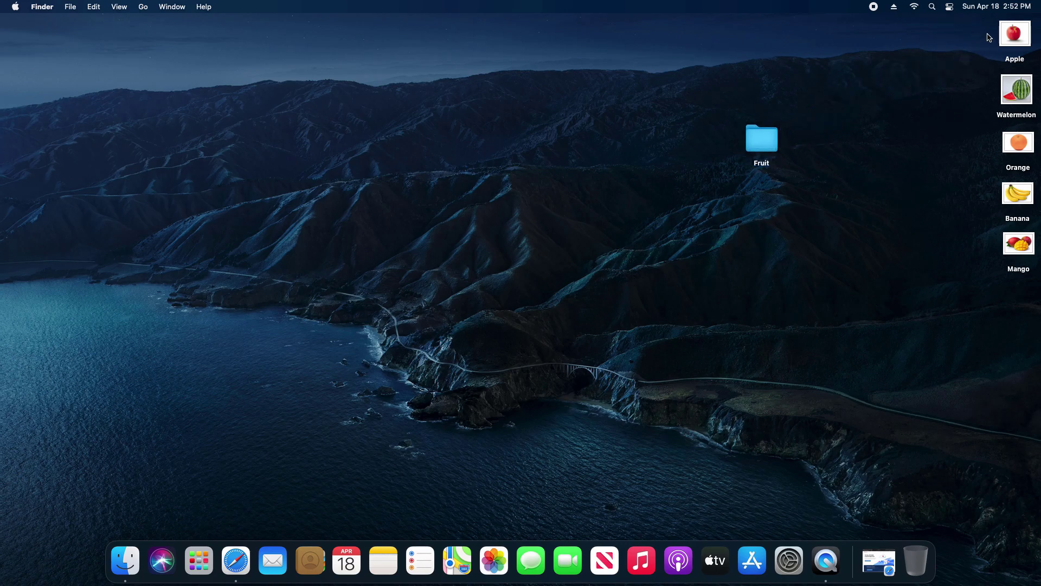
drag(991, 32, 763, 155)
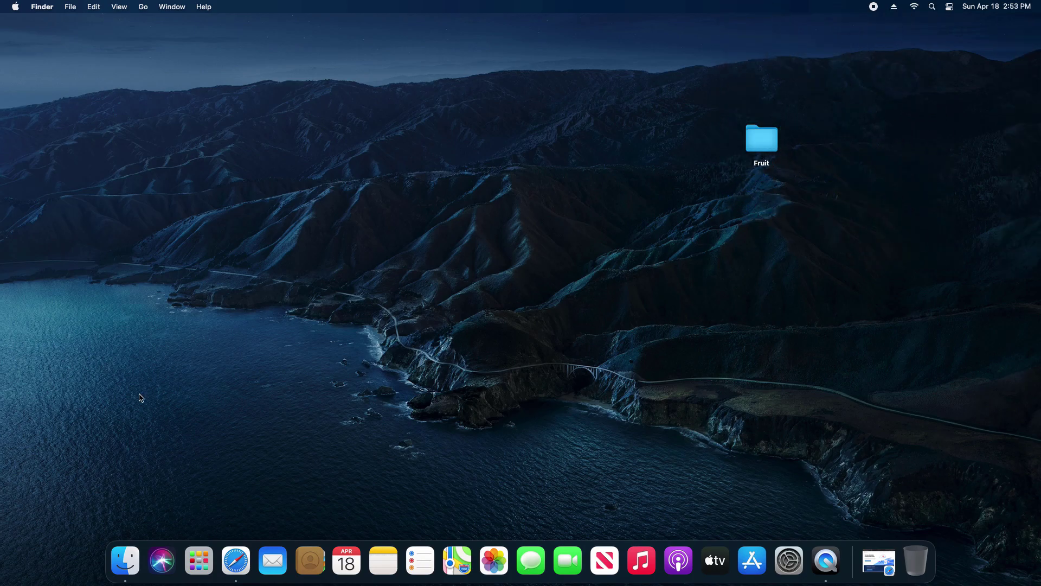
Step: Open a new Finder window and go to the Utilities folder
click(124, 567)
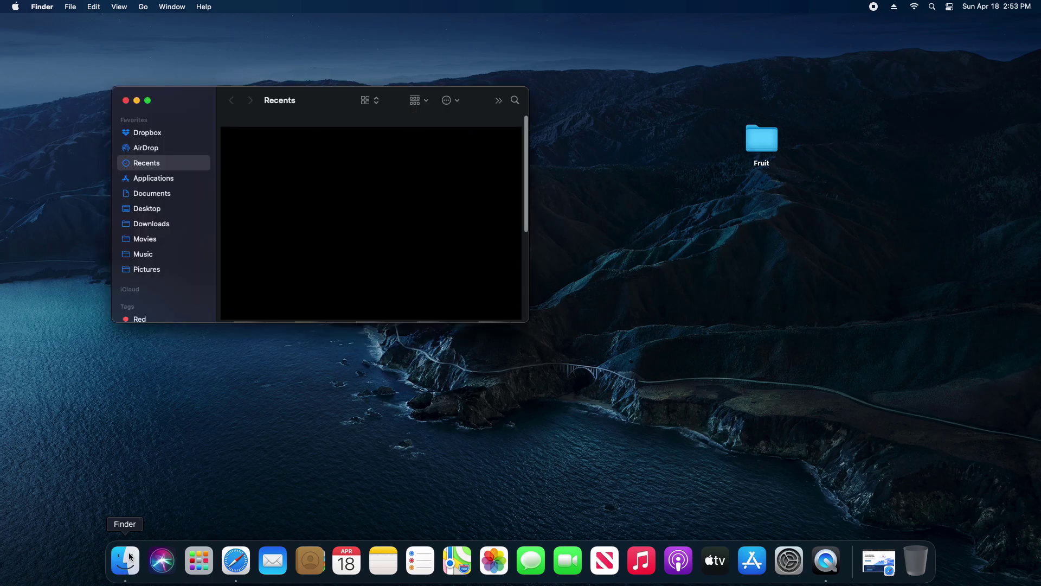
key(super+shift+d)
drag(193, 98, 187, 110)
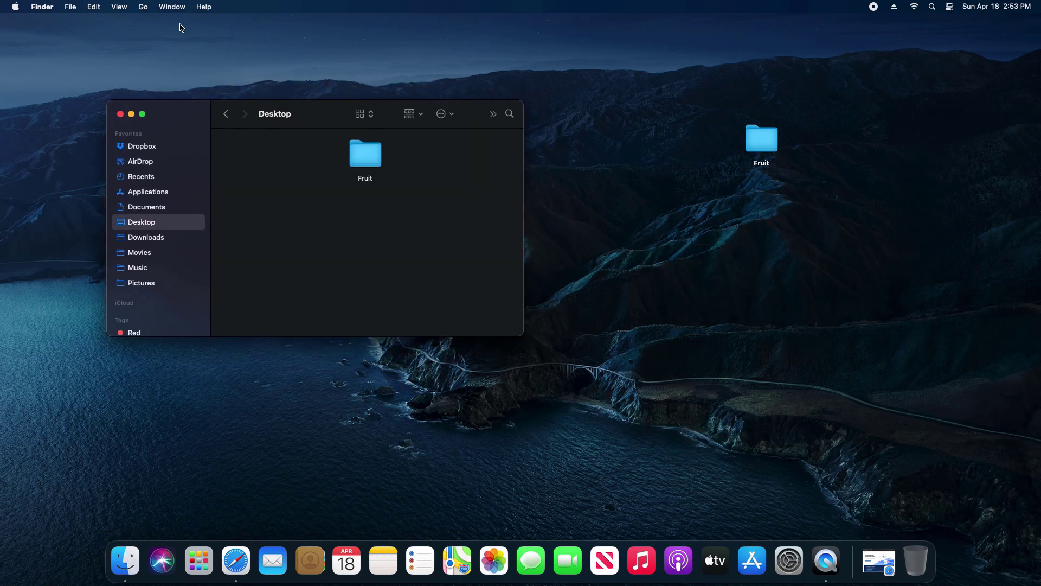
click(144, 7)
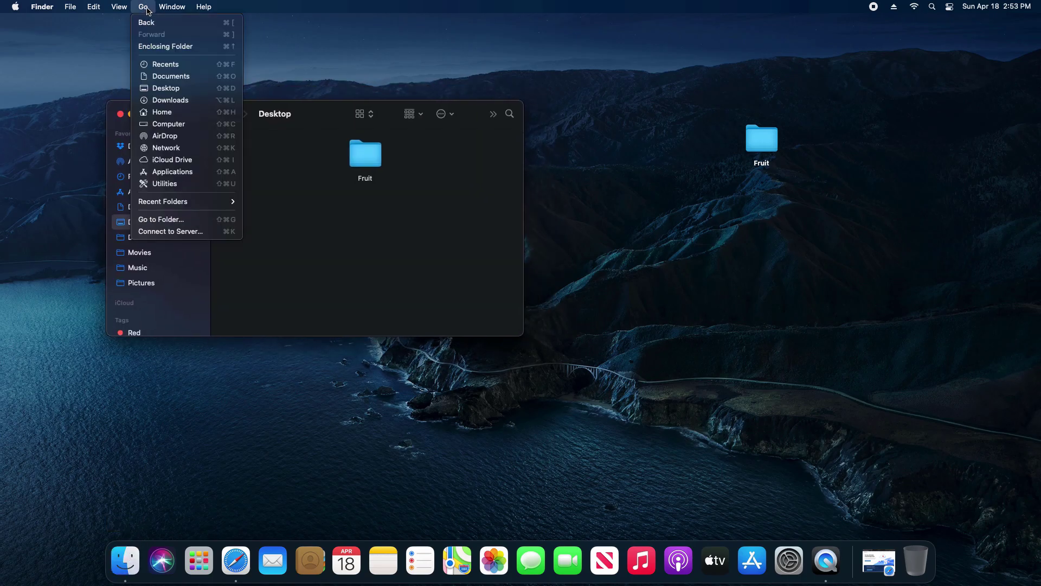
click(166, 185)
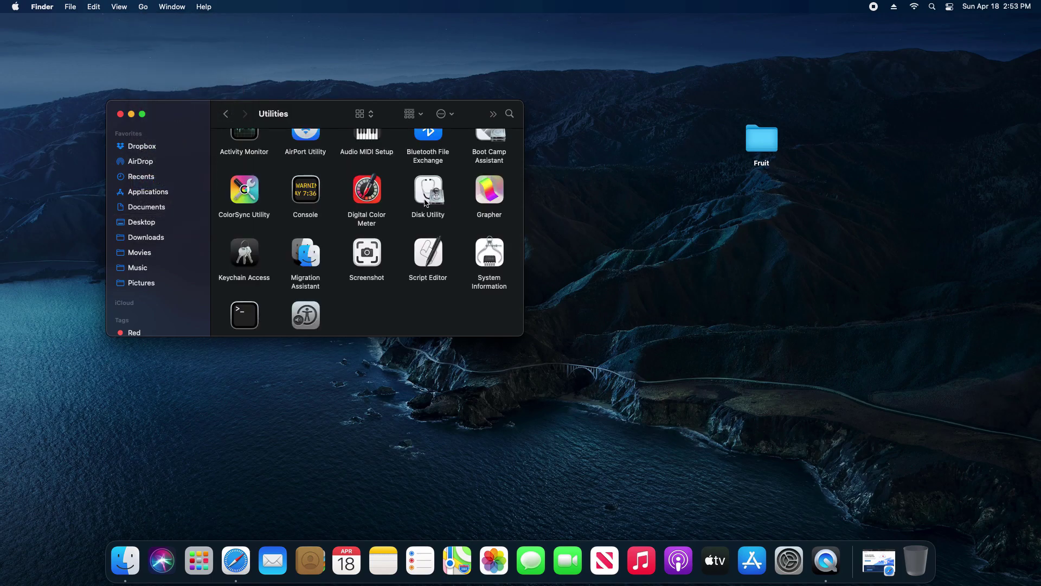
Step: Launch Disk Utility and start a new Image from Folder, selecting the Fruit folder on the Desktop
double_click(422, 193)
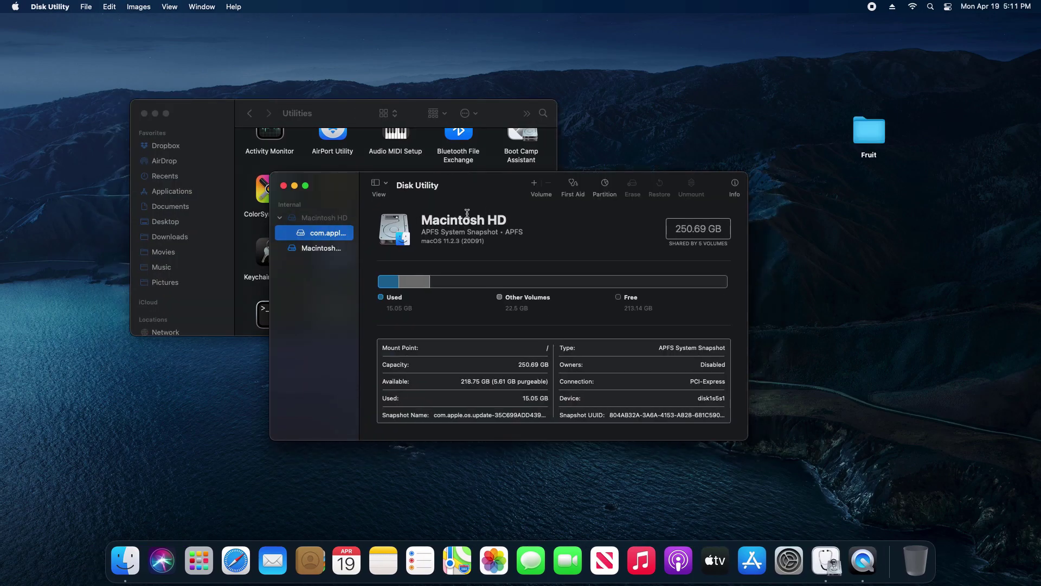
click(87, 9)
mouse_move(101, 25)
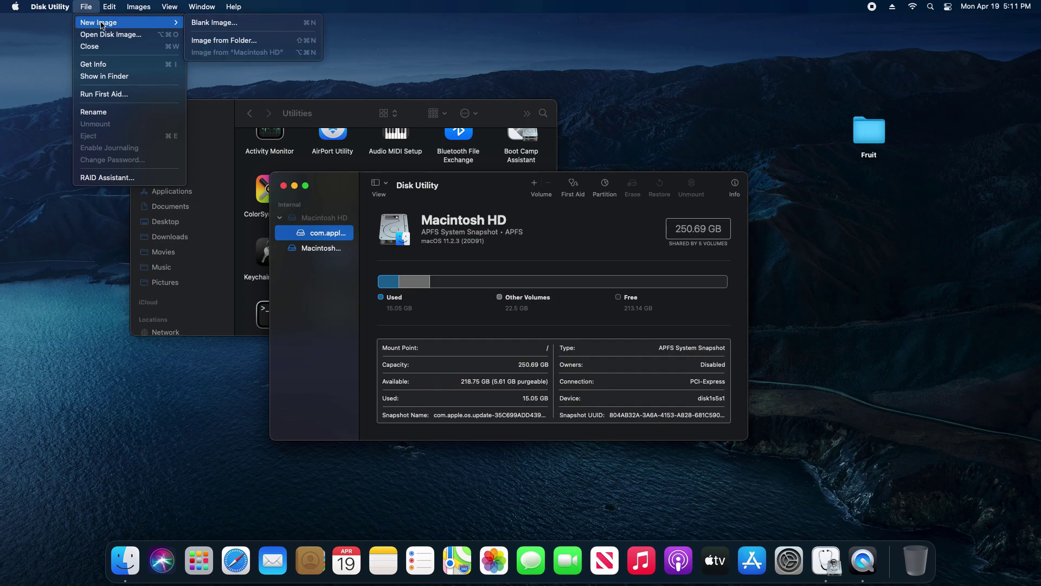
click(226, 42)
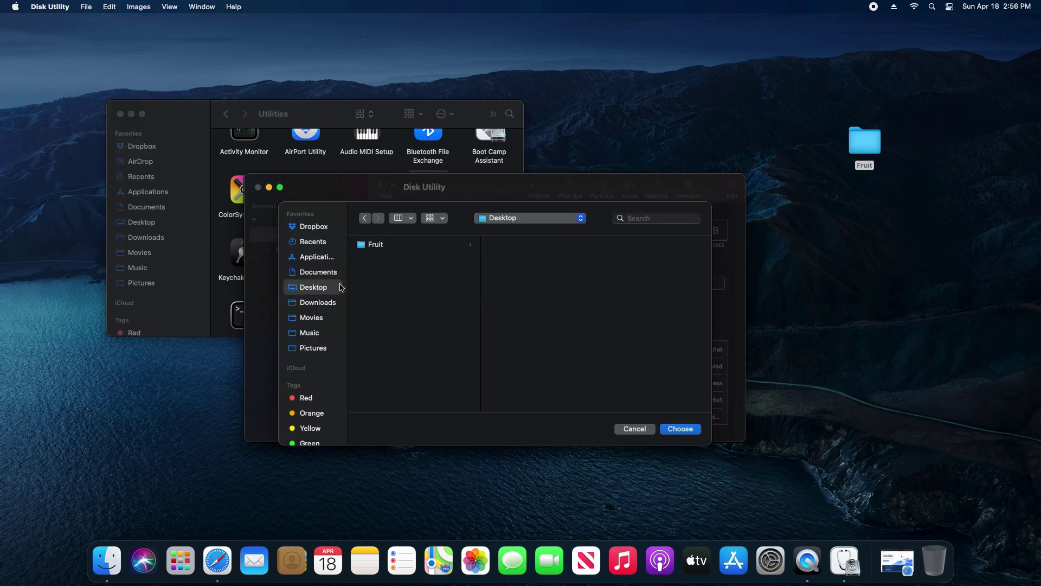
click(371, 249)
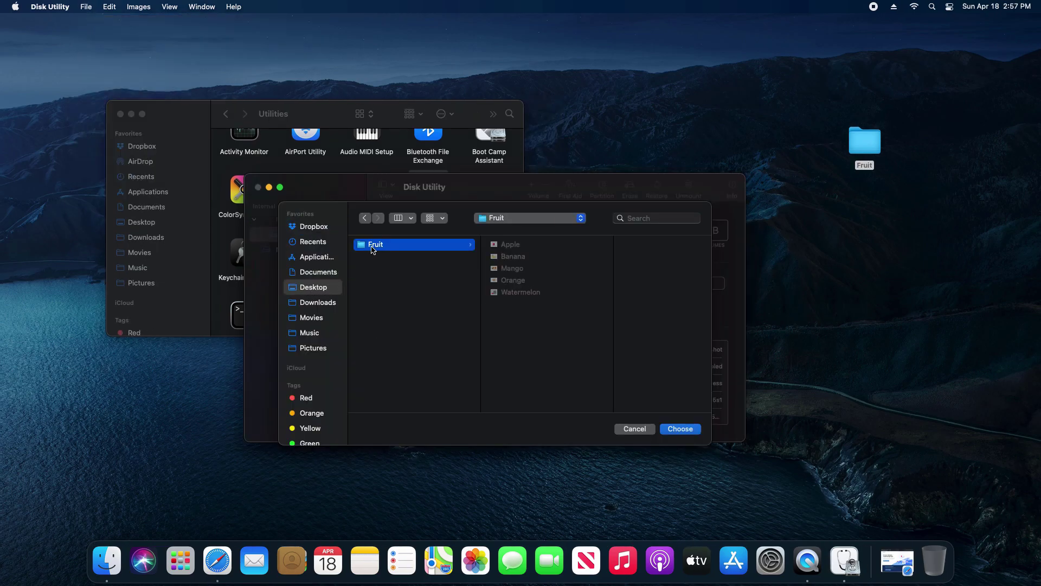
Step: Confirm Fruit as the source folder and rename the new image to 'Secure Folder'
click(678, 432)
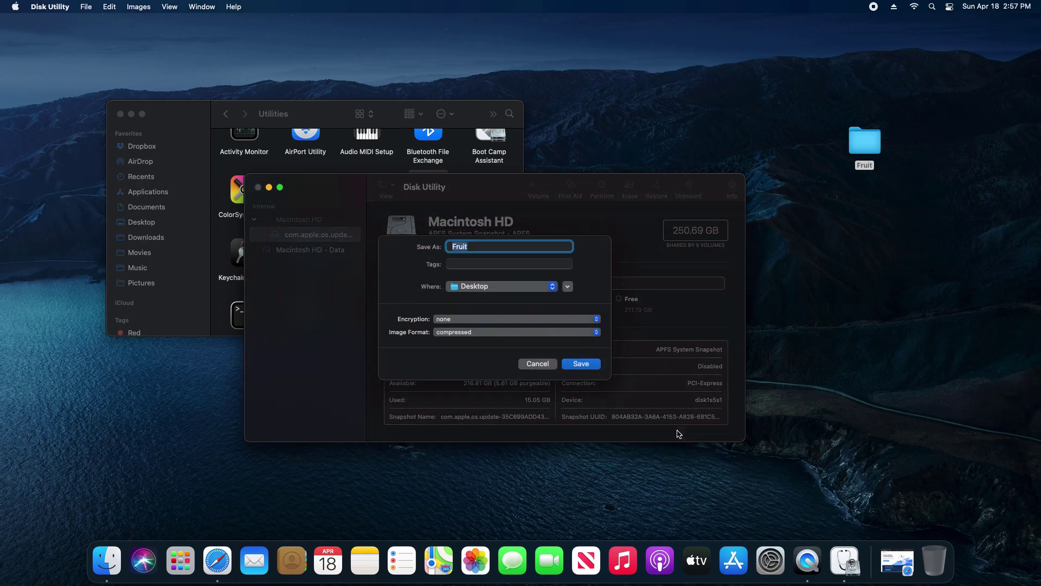
click(474, 246)
double_click(474, 246)
text(Secure)
text( Fi)
text(older)
Step: Set 128-bit AES encryption with a pasted, verified password and a read/write image format
click(450, 319)
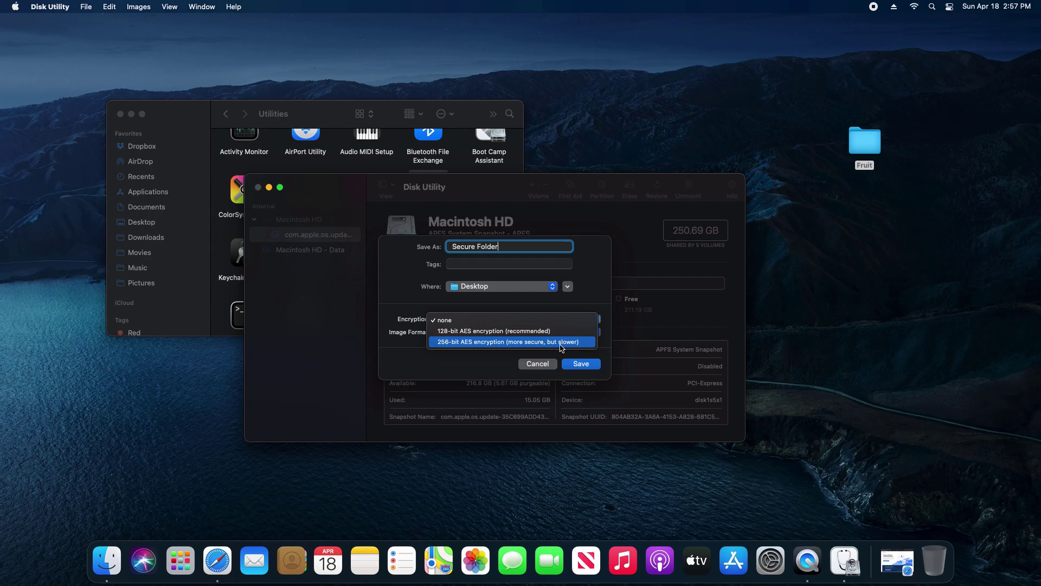
click(446, 332)
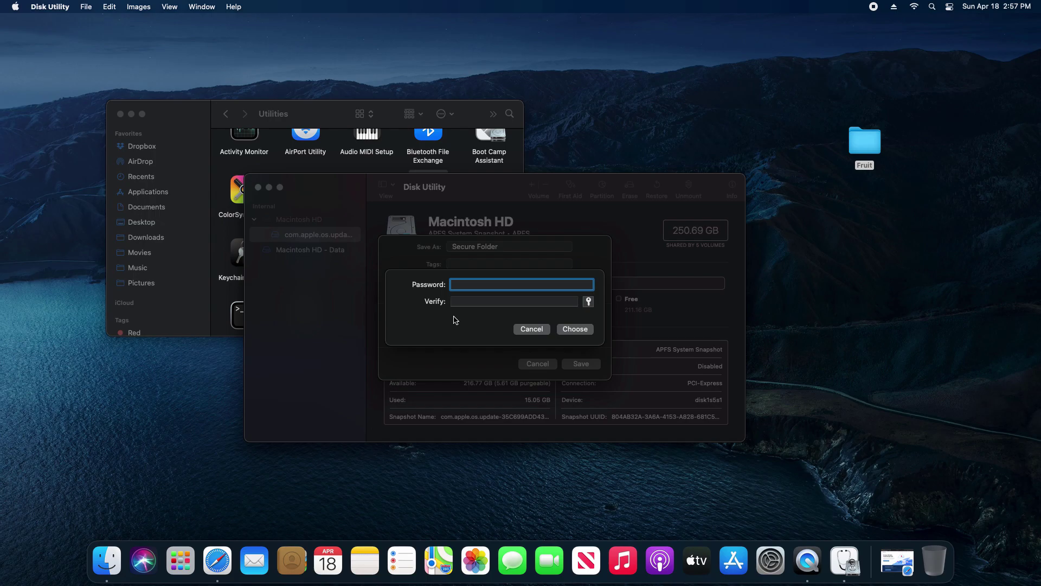
key(super+v)
key(Tab)
key(super+v)
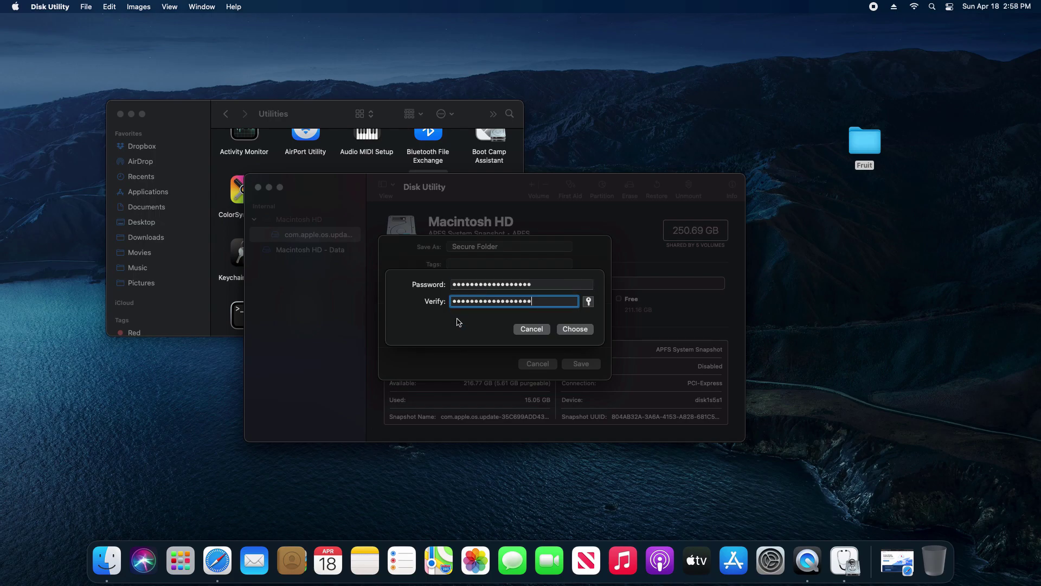
click(572, 330)
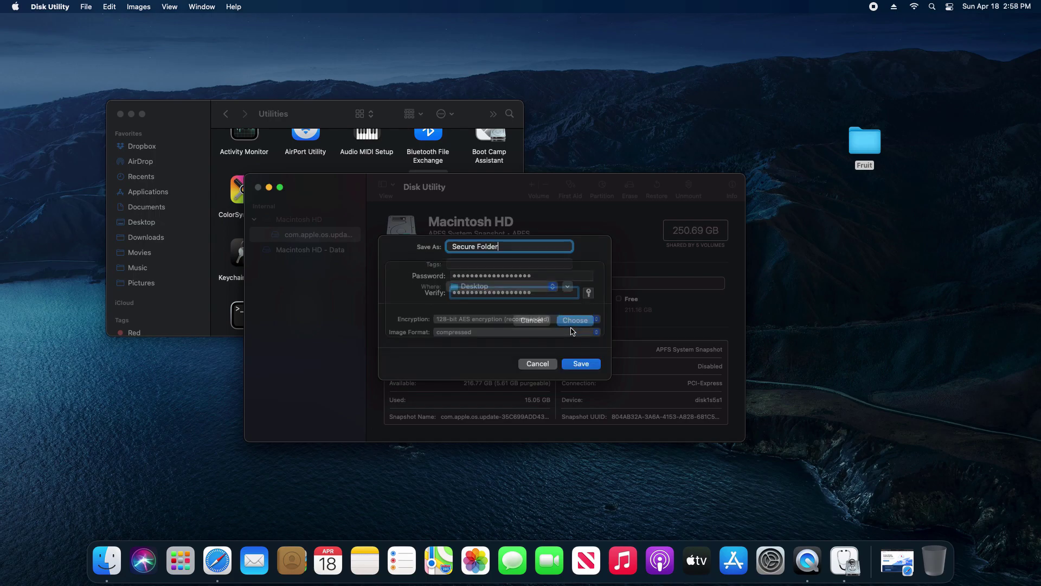
click(484, 332)
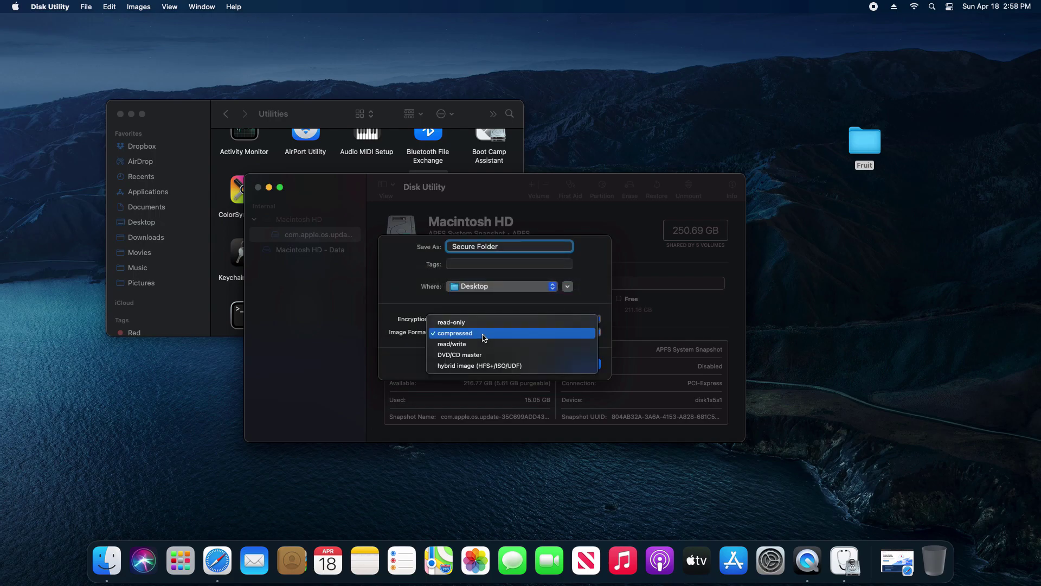
click(448, 347)
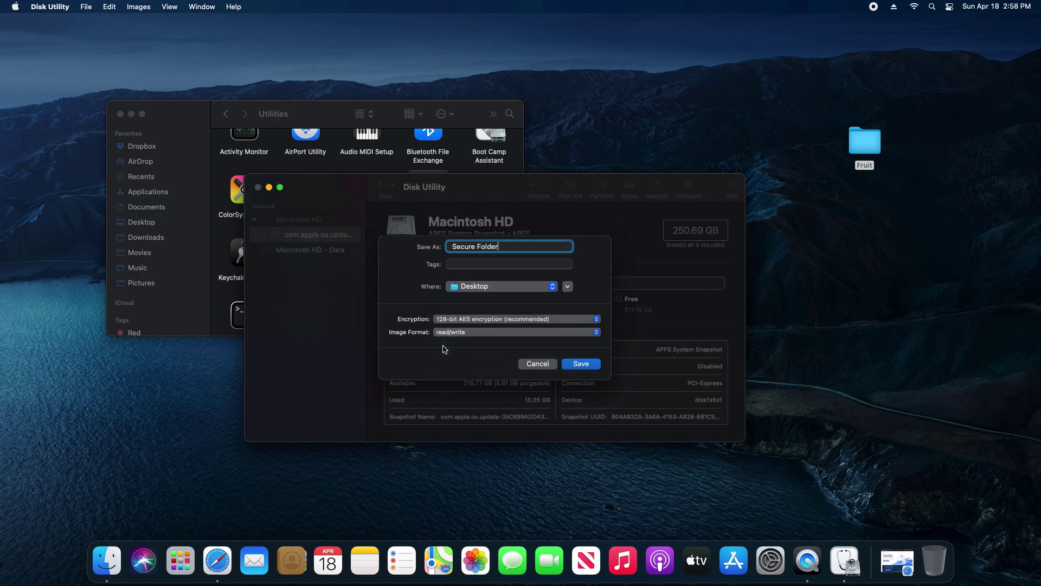
Step: Dismiss the creation notice and place Secure Folder.dmg next to the Fruit folder
click(580, 363)
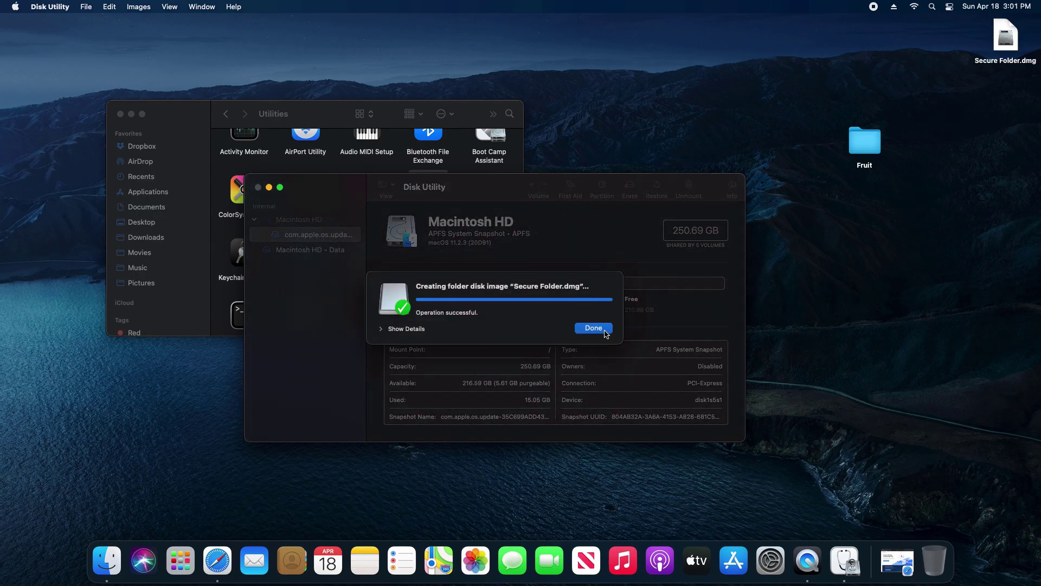
click(596, 332)
drag(1008, 59, 932, 162)
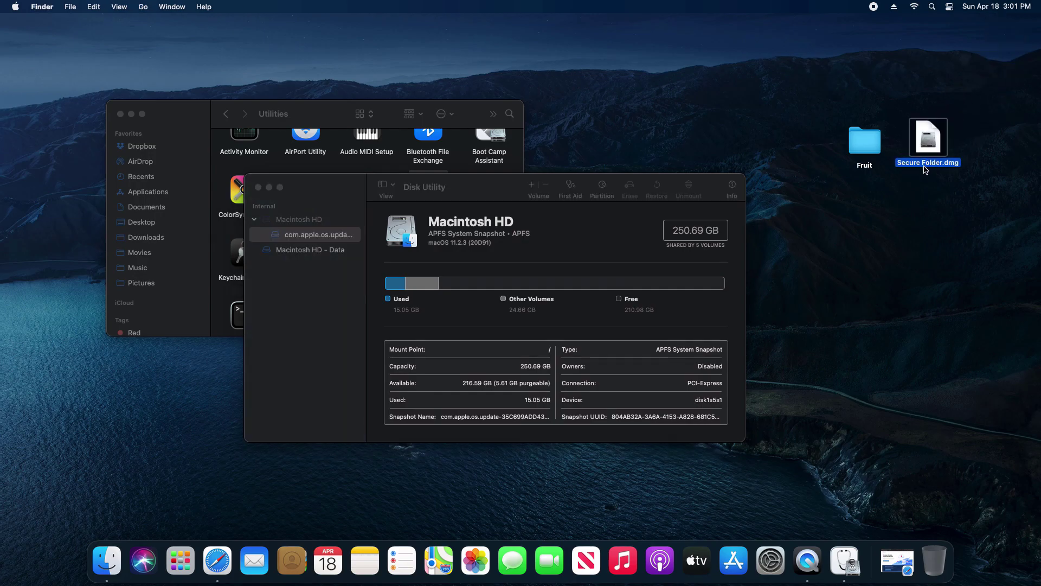
click(928, 182)
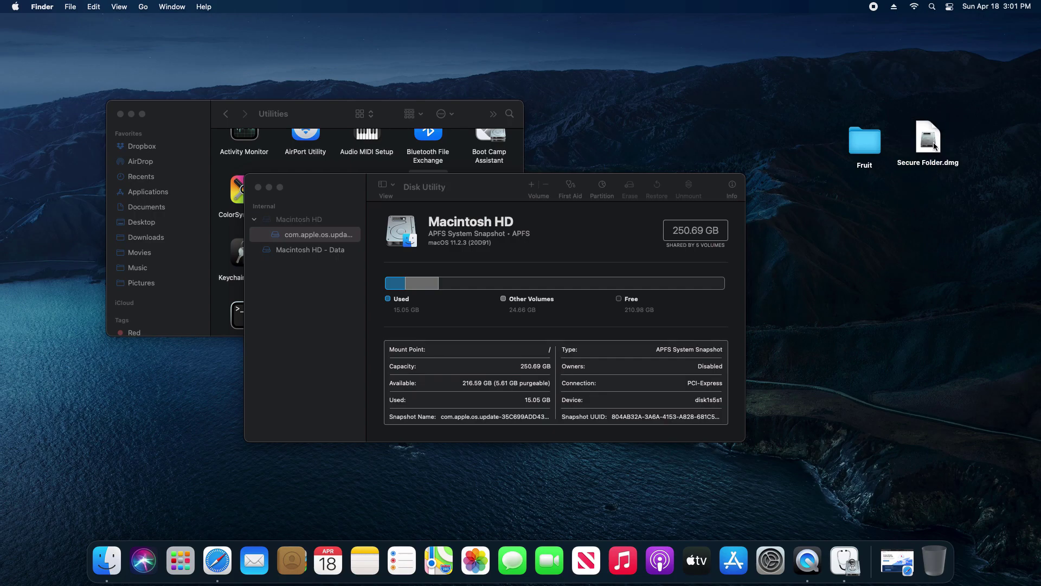
Step: Unlock Secure Folder.dmg with its password and open the mounted Fruit volume
click(934, 147)
double_click(934, 147)
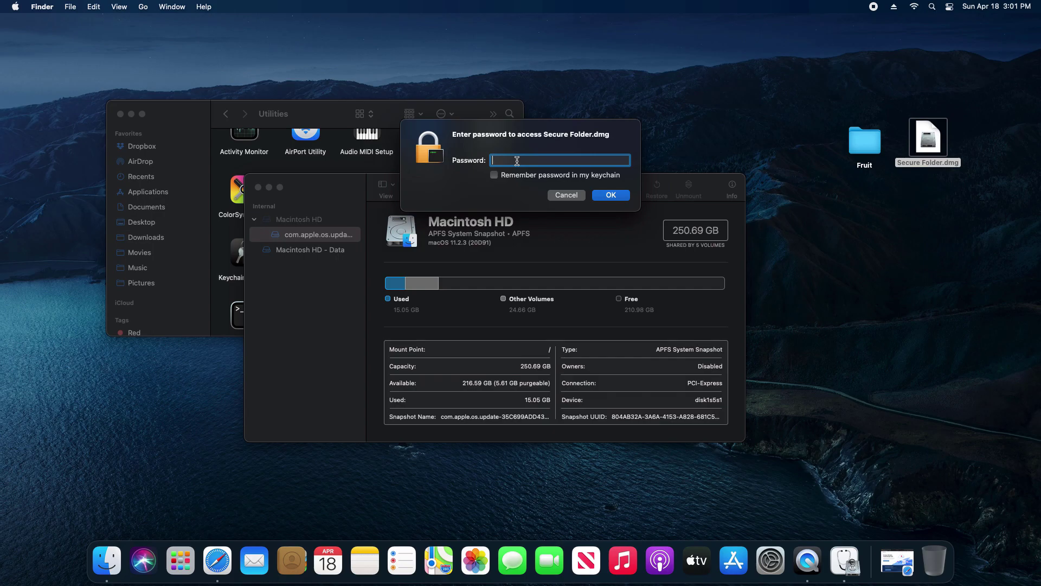
text(••••••••••••••••••)
click(616, 198)
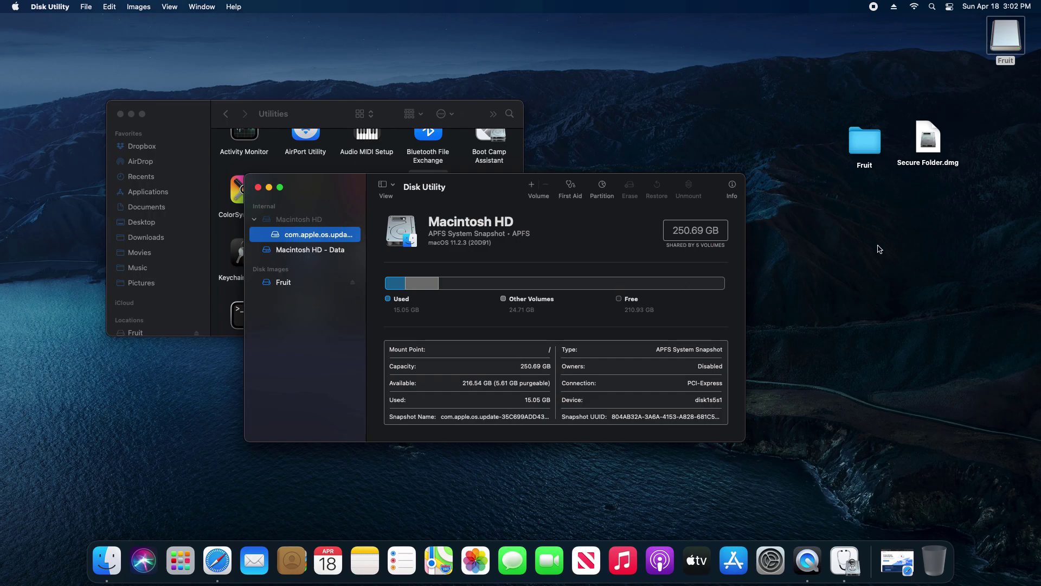
double_click(1009, 47)
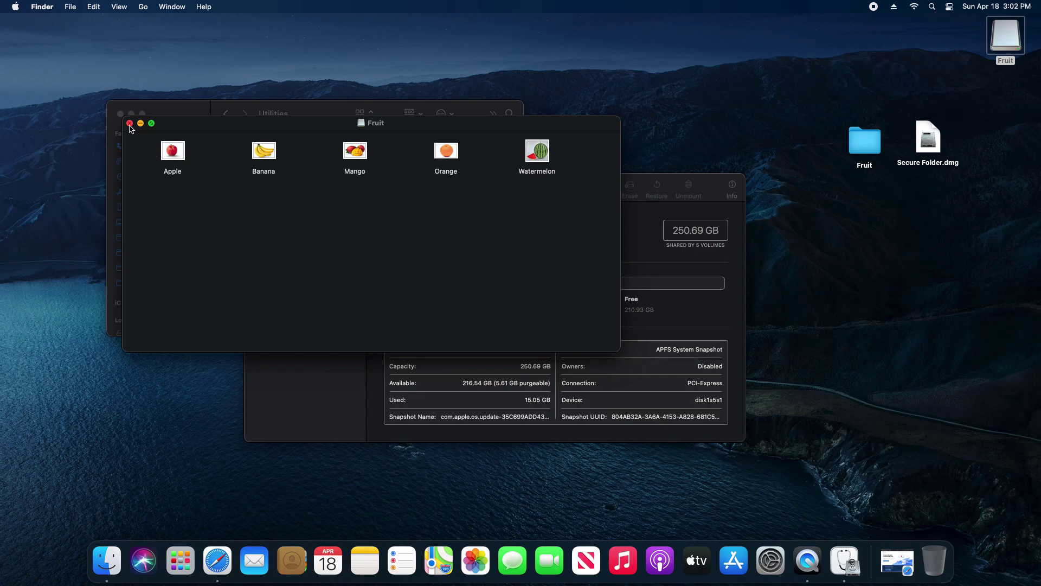
Step: Close the Fruit volume window, drag the original Fruit folder to the Trash, and empty it
click(130, 124)
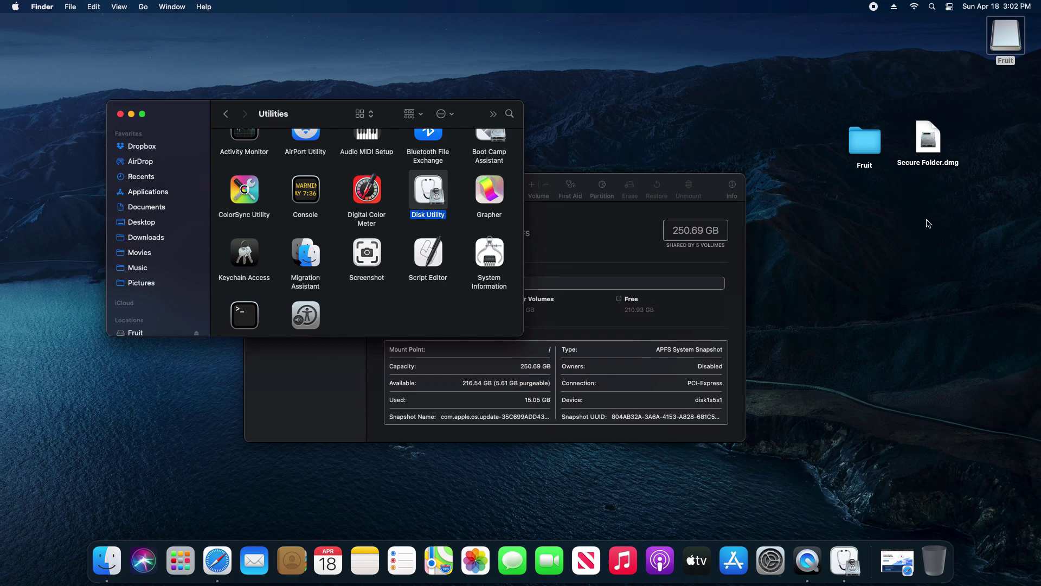
drag(874, 158, 886, 228)
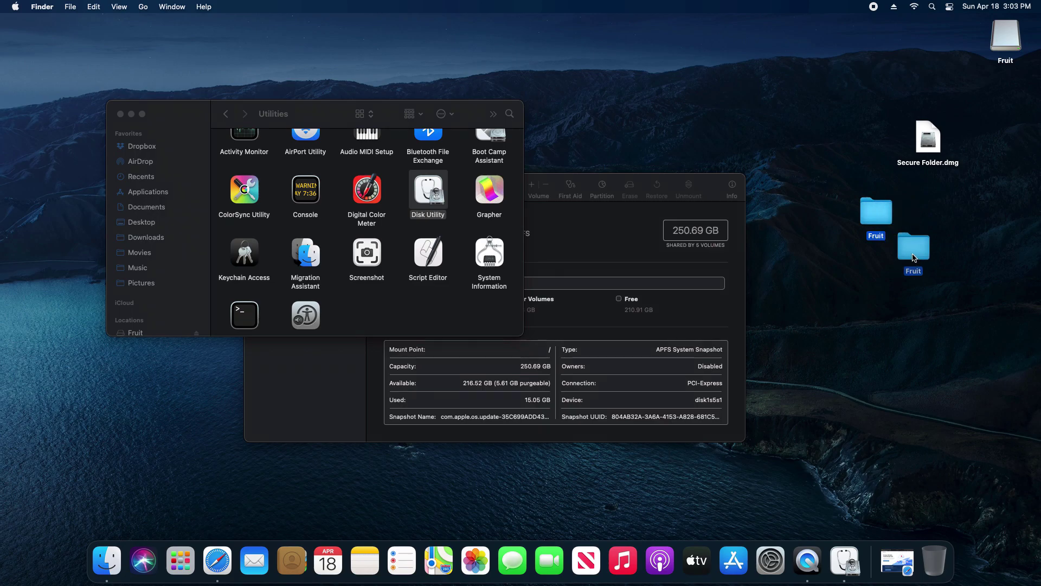
drag(915, 257, 933, 561)
right_click(935, 561)
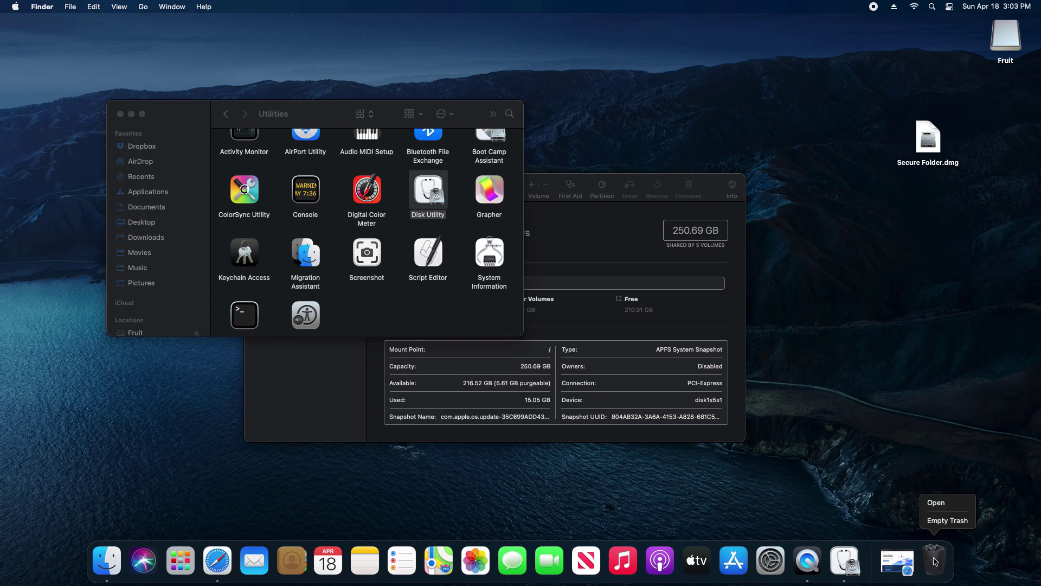
click(948, 521)
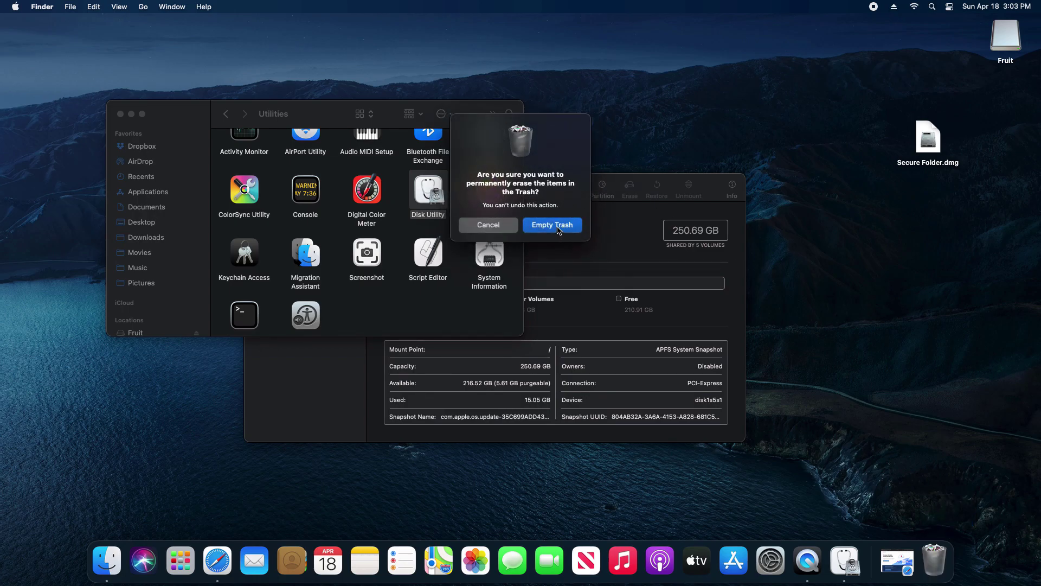
click(558, 231)
click(606, 235)
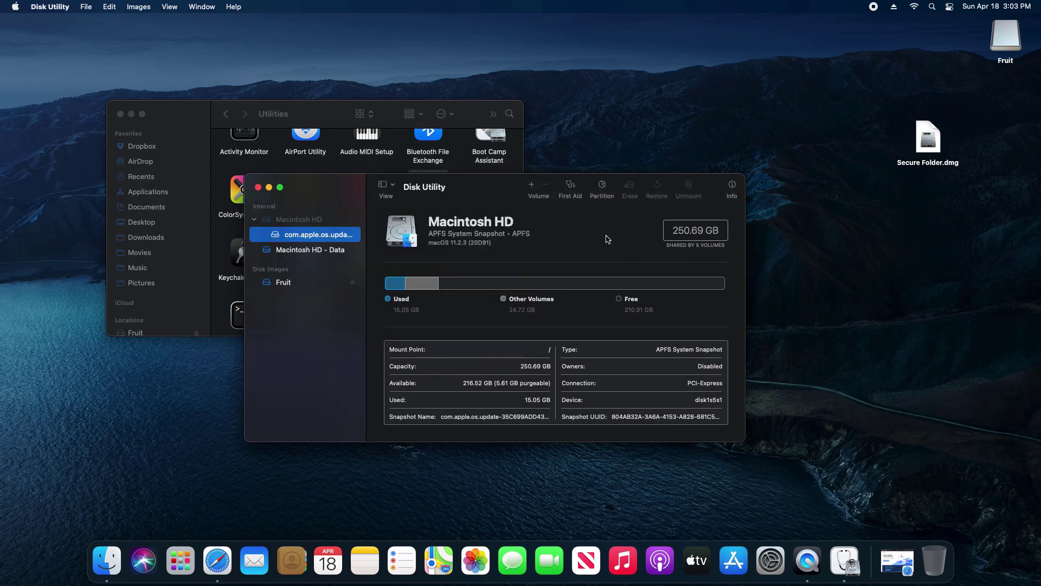
Step: Eject the Fruit disk image from Disk Utility, then reopen Secure Folder.dmg to confirm it asks for a password
click(318, 282)
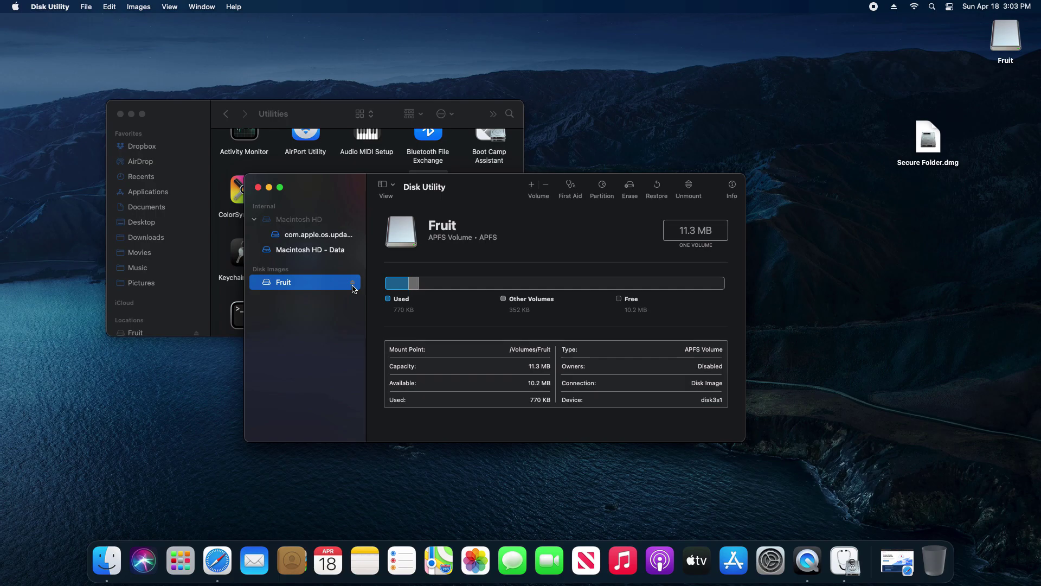
click(353, 284)
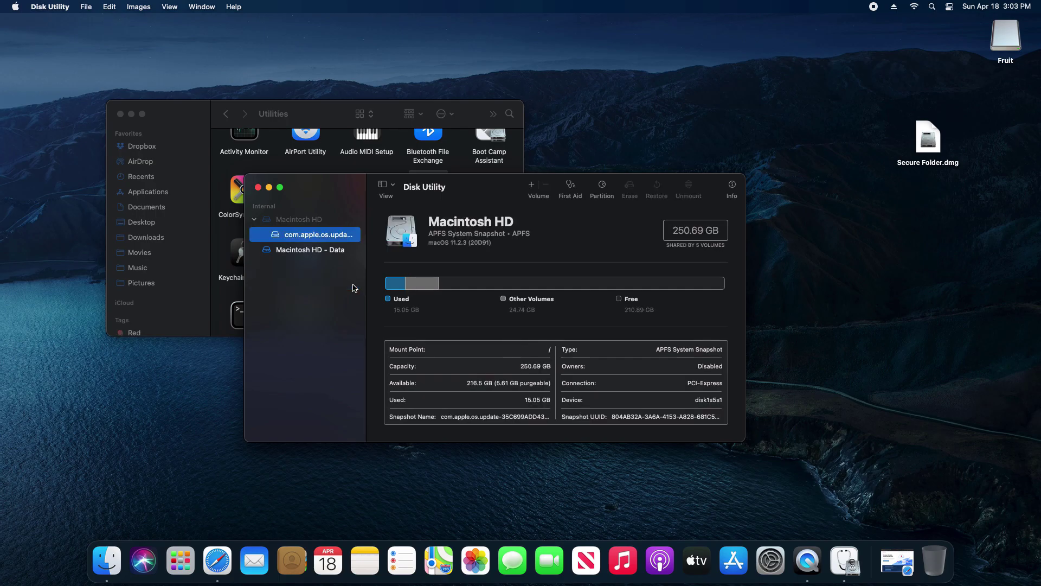
double_click(930, 142)
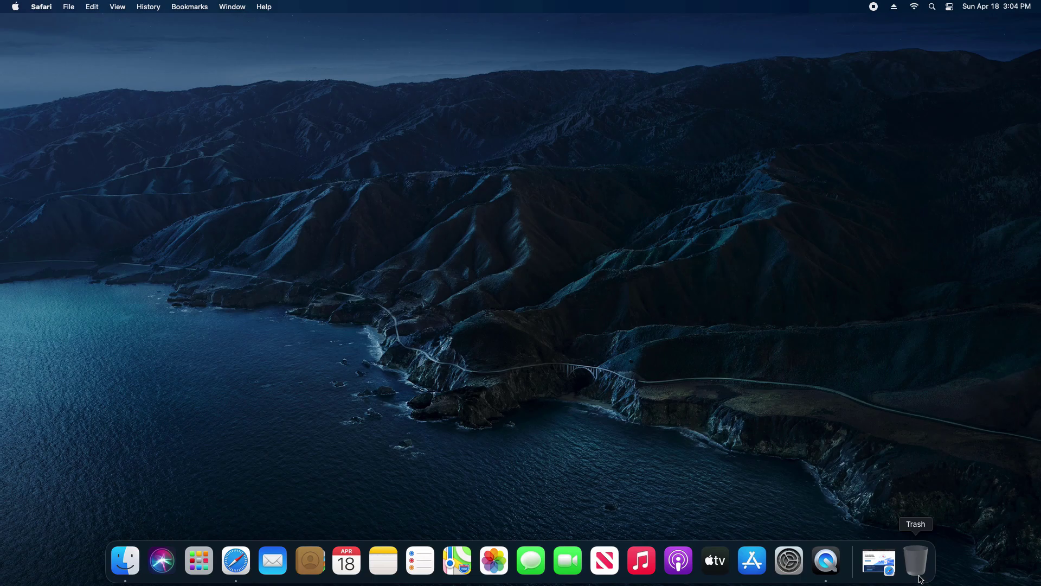
click(878, 560)
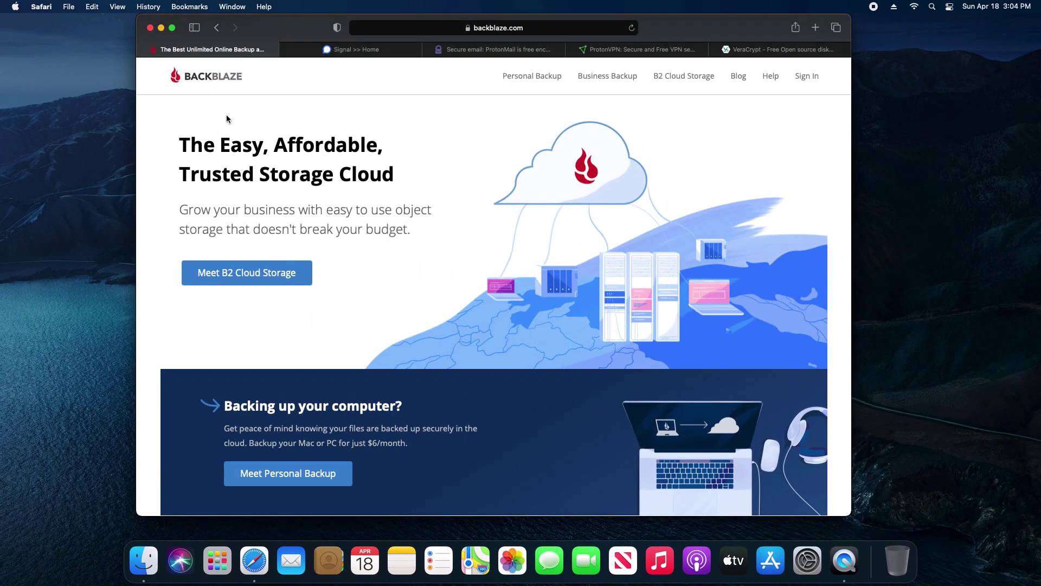
click(358, 50)
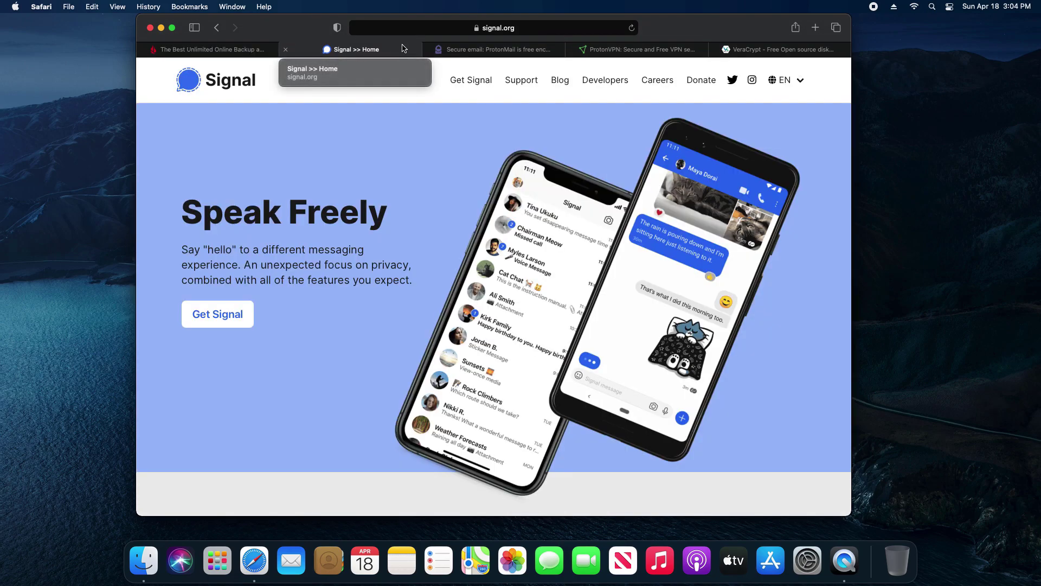
click(476, 50)
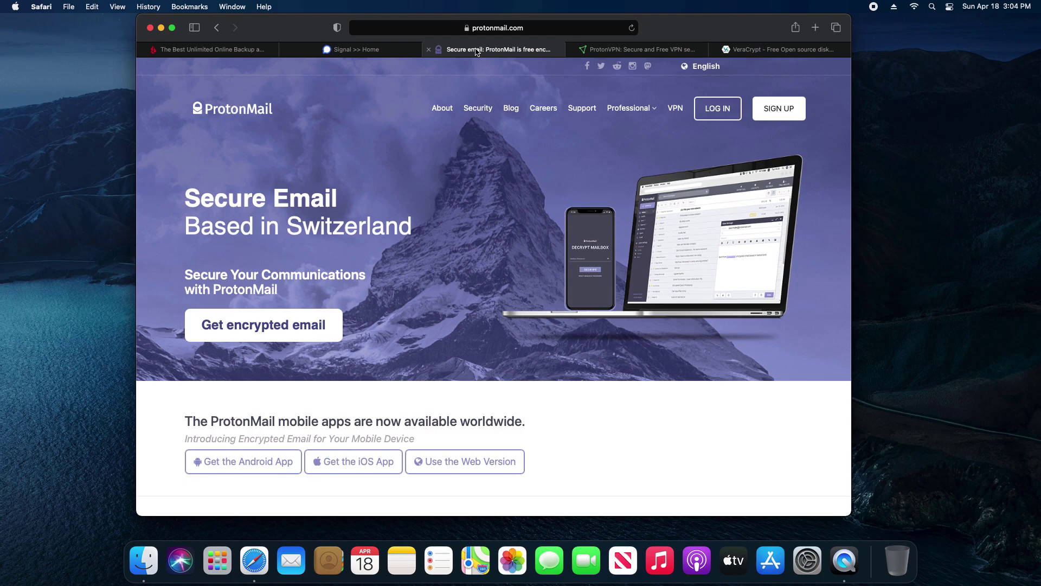
click(631, 50)
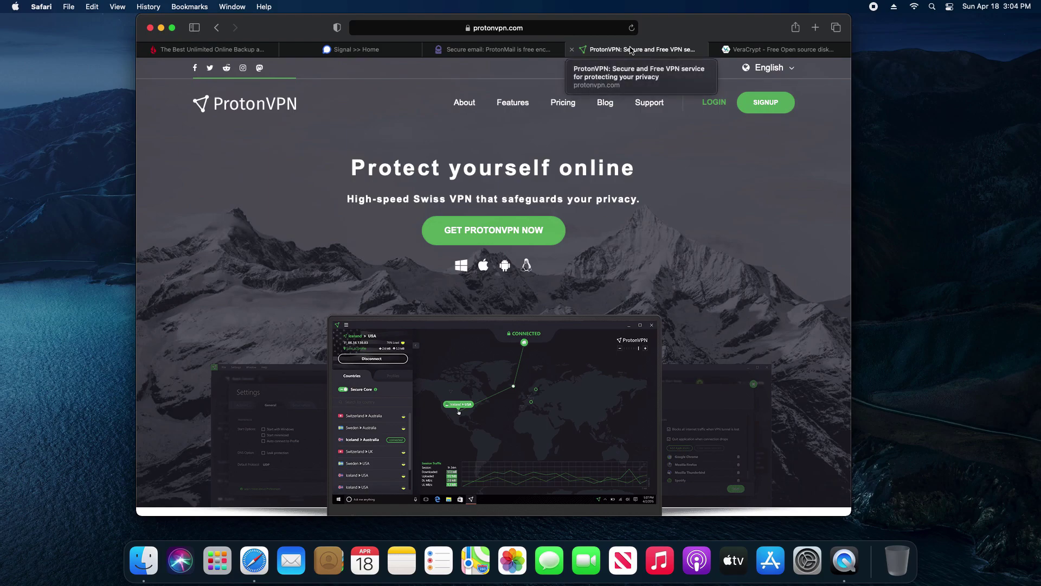
click(373, 27)
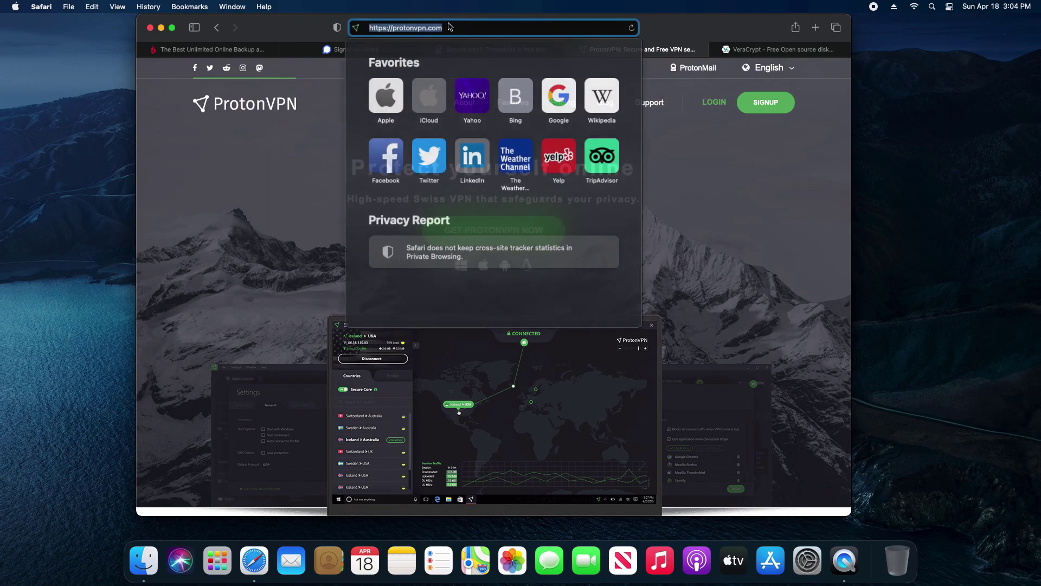
double_click(373, 27)
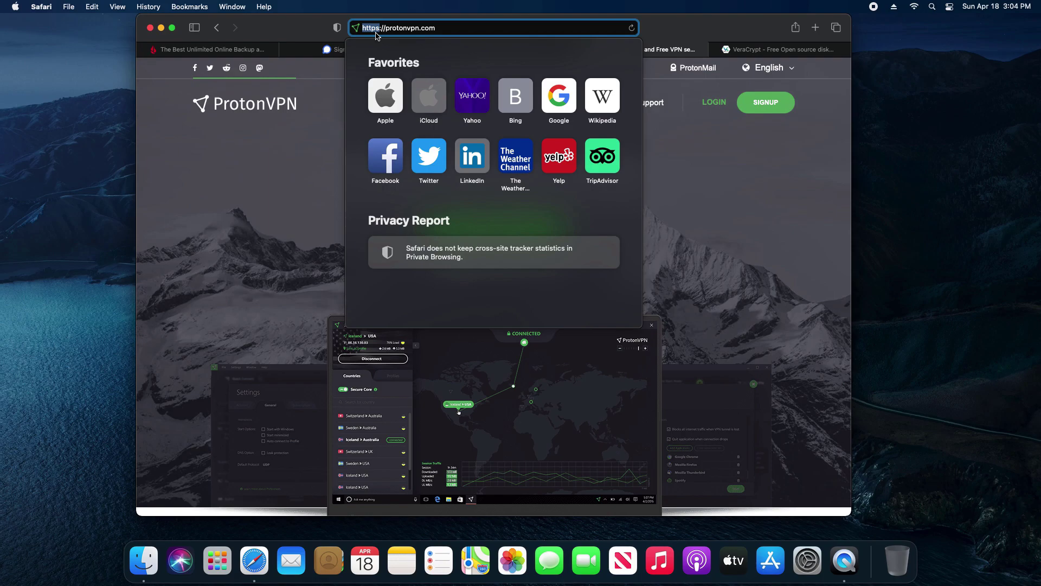
click(750, 49)
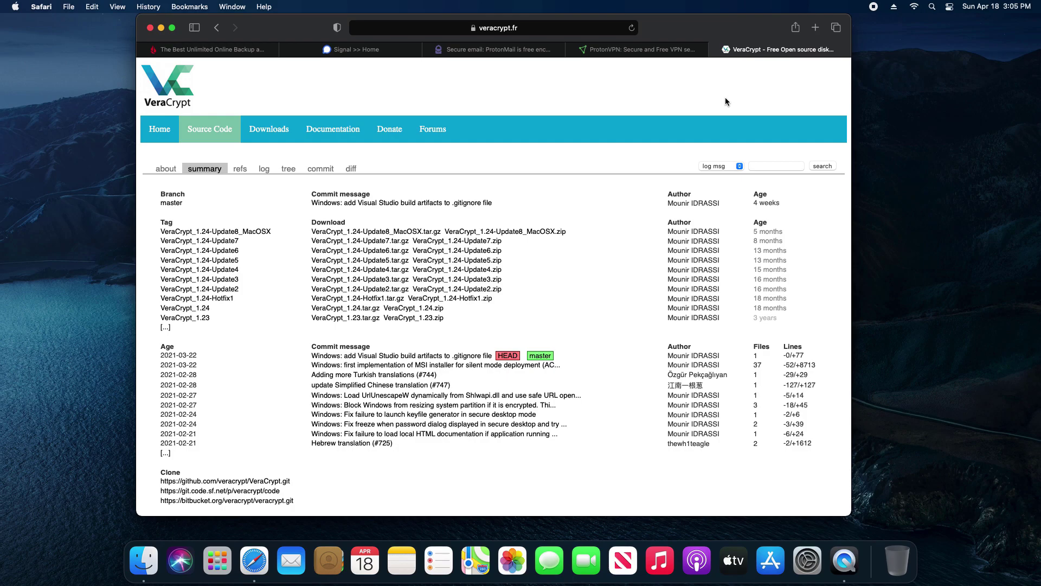
key(super+m)
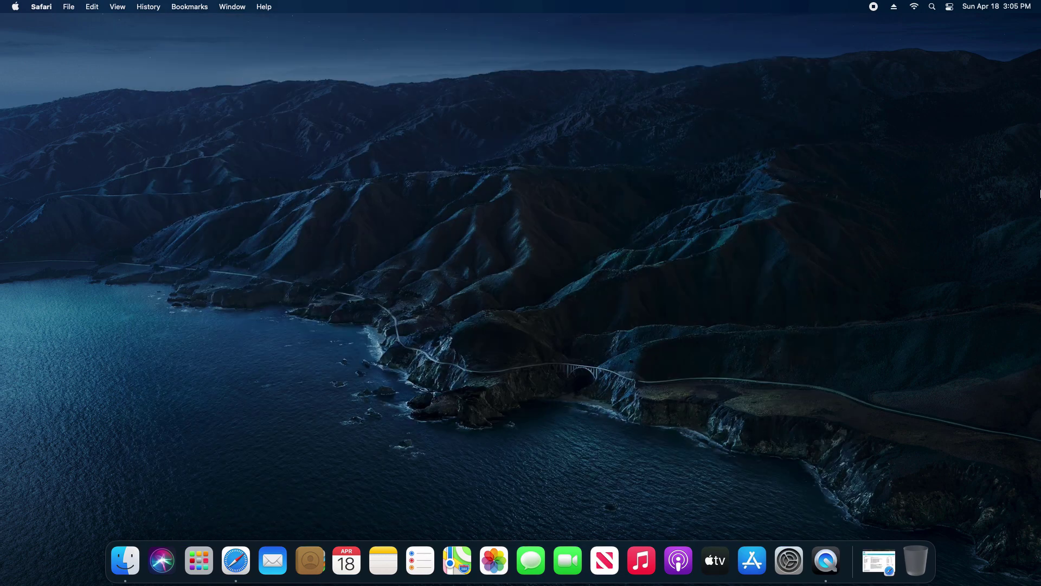